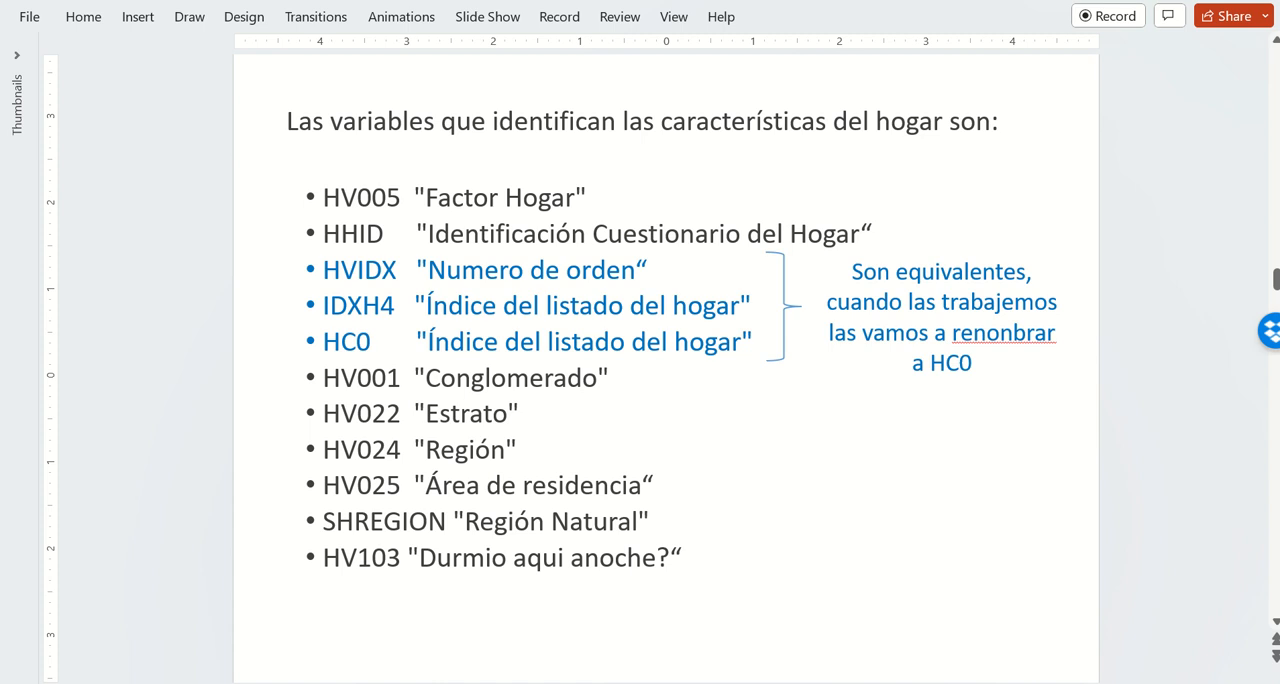
key("Page_Down")
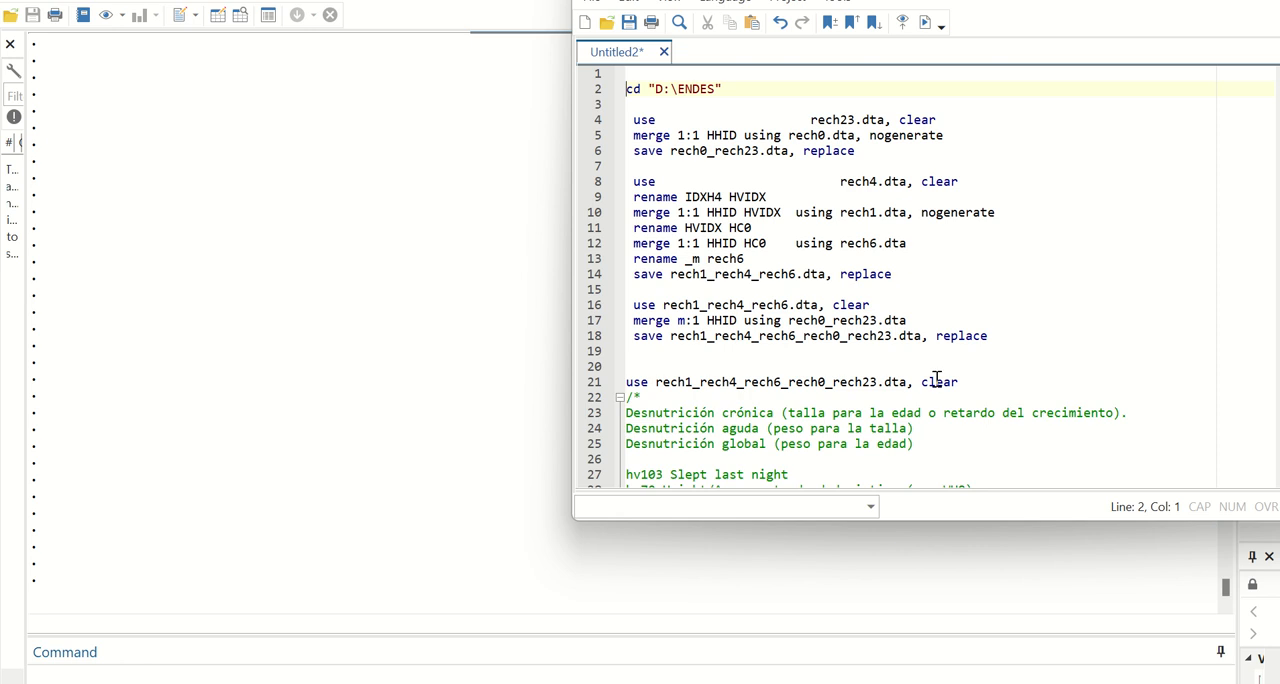
Run the do-file code that merges and loads rech1_rech4_rech6_rech0_rech23.dta, plus the HC70, HC71, HC72 summary and the sino label definition.
left_click_drag(991, 381, 628, 73)
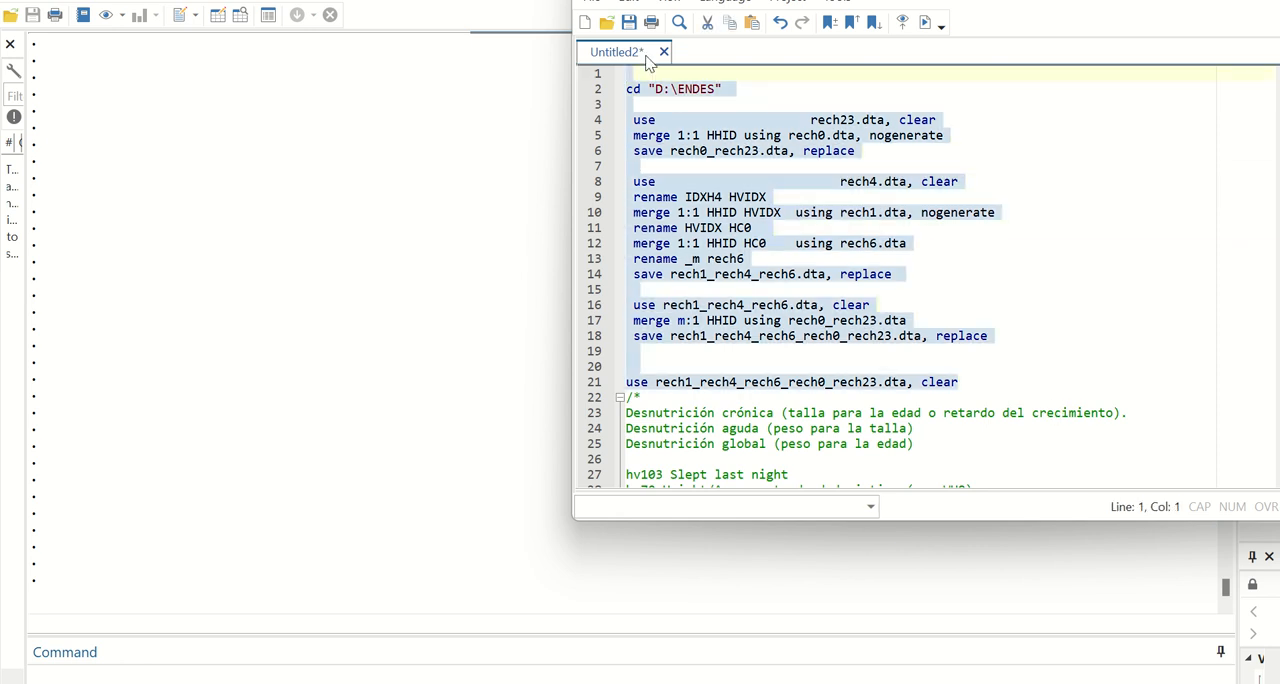
left_click(925, 24)
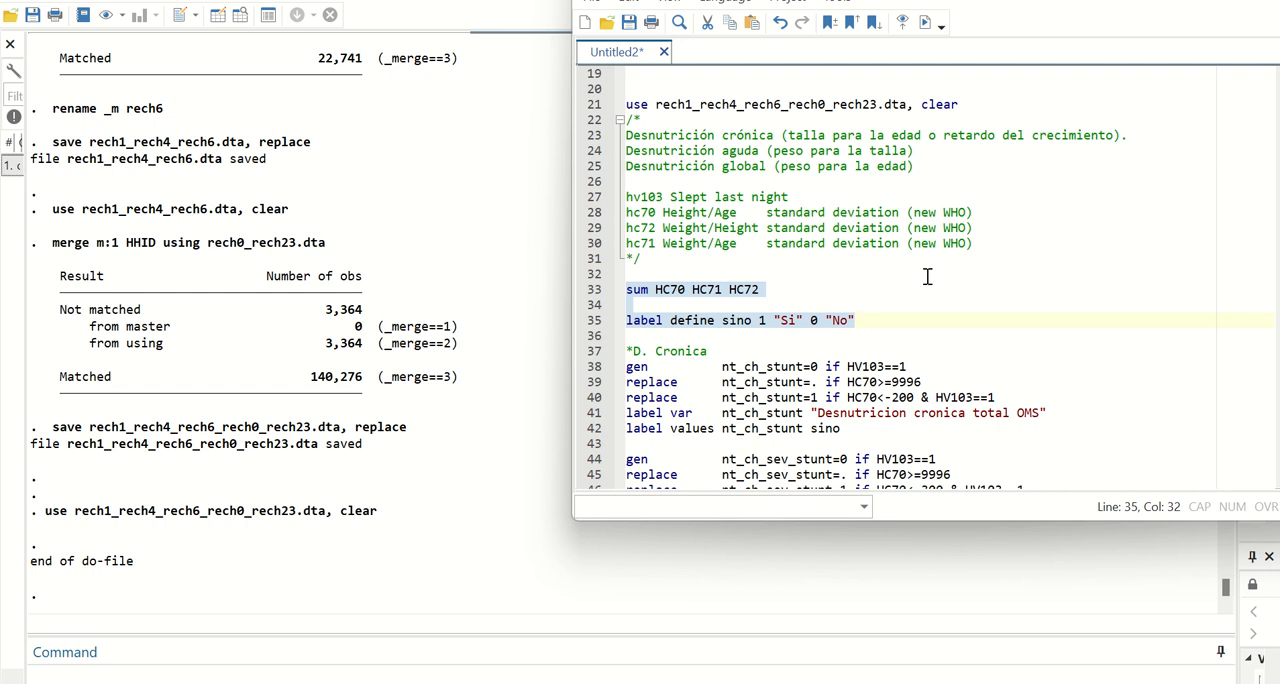
left_click(925, 22)
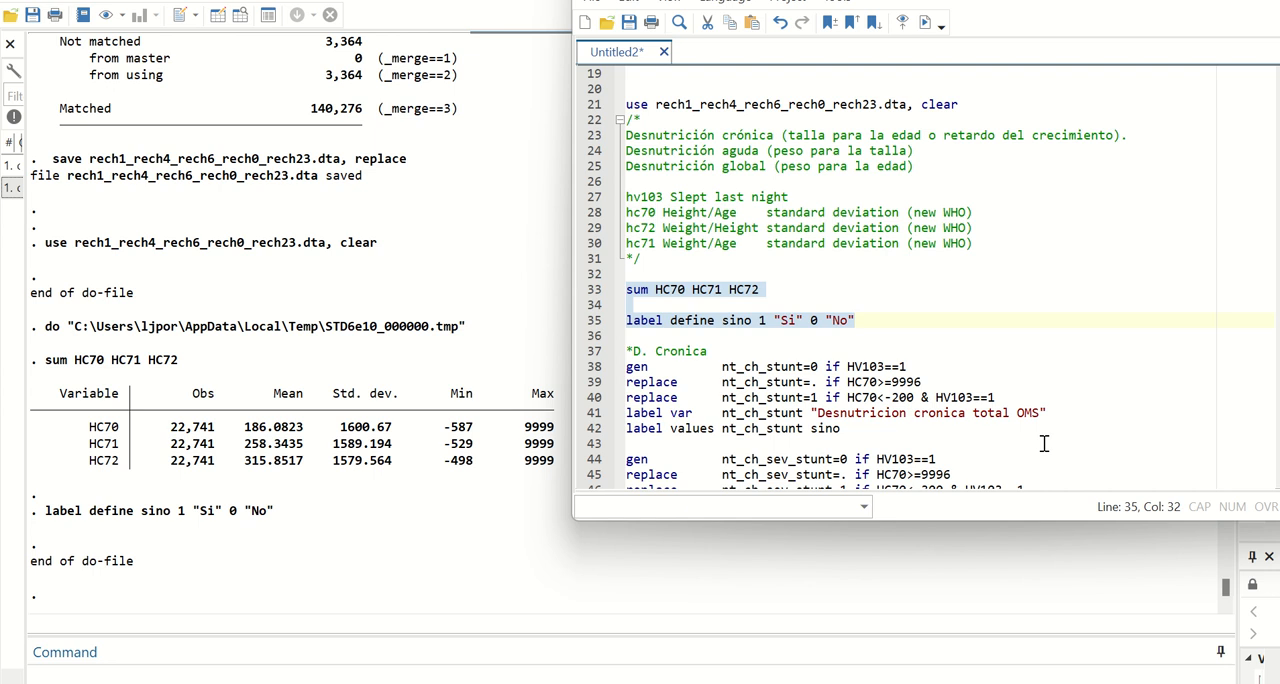
Run the D. Cronica block to generate and label the chronic malnutrition variables nt_ch_stunt and nt_ch_sev_stunt.
scroll(1043, 443, "down", 2)
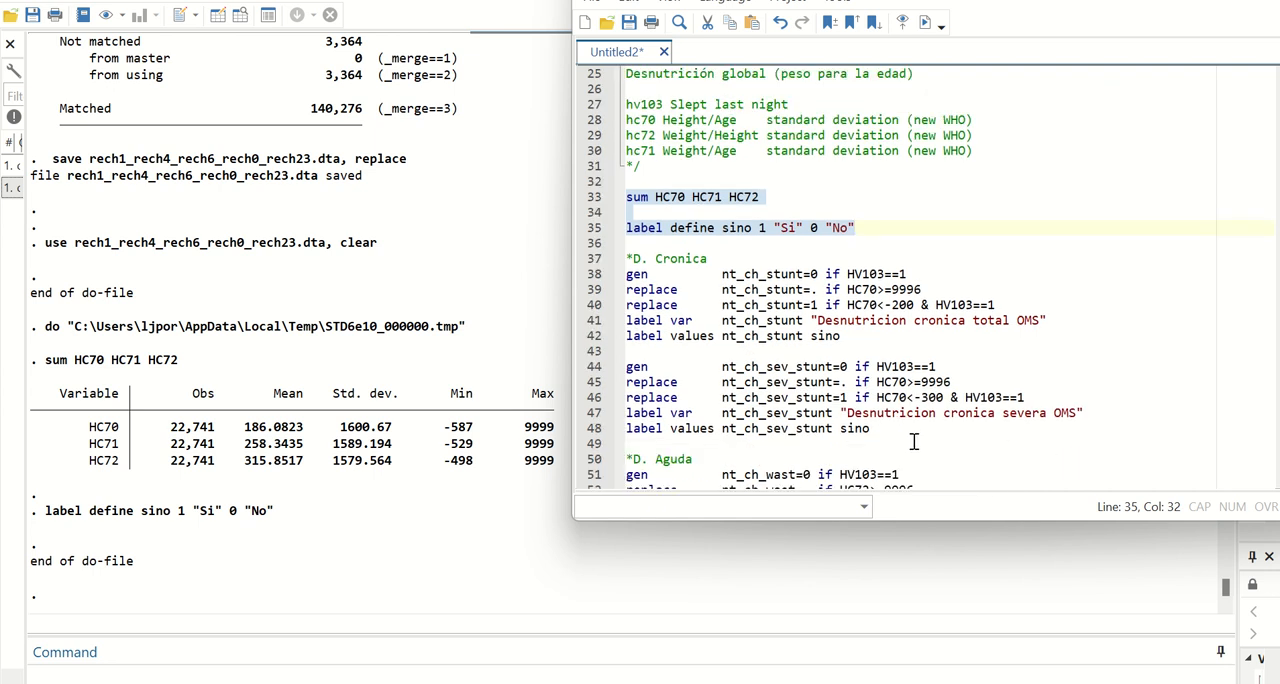
left_click_drag(903, 437, 594, 259)
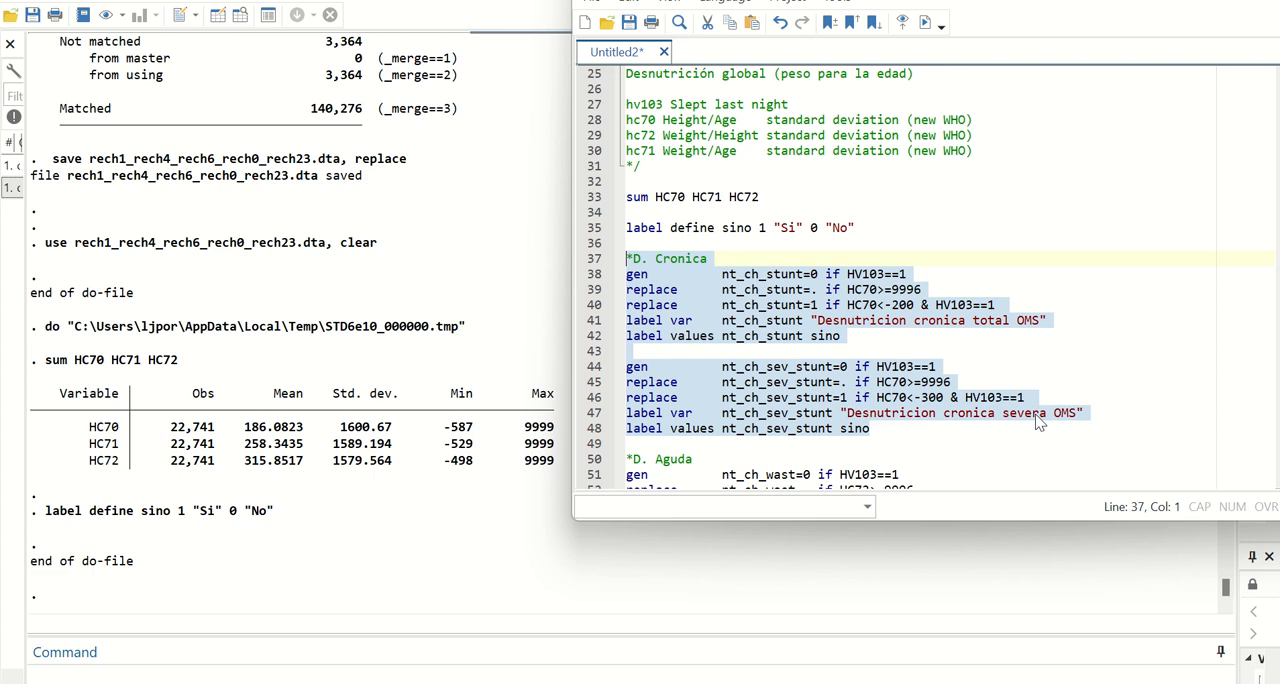
key("ctrl+d")
Enlarge the do-file editor and run the D. Aguda block to generate and label nt_ch_wast and nt_ch_sev_wast.
scroll(1128, 278, "down", 3)
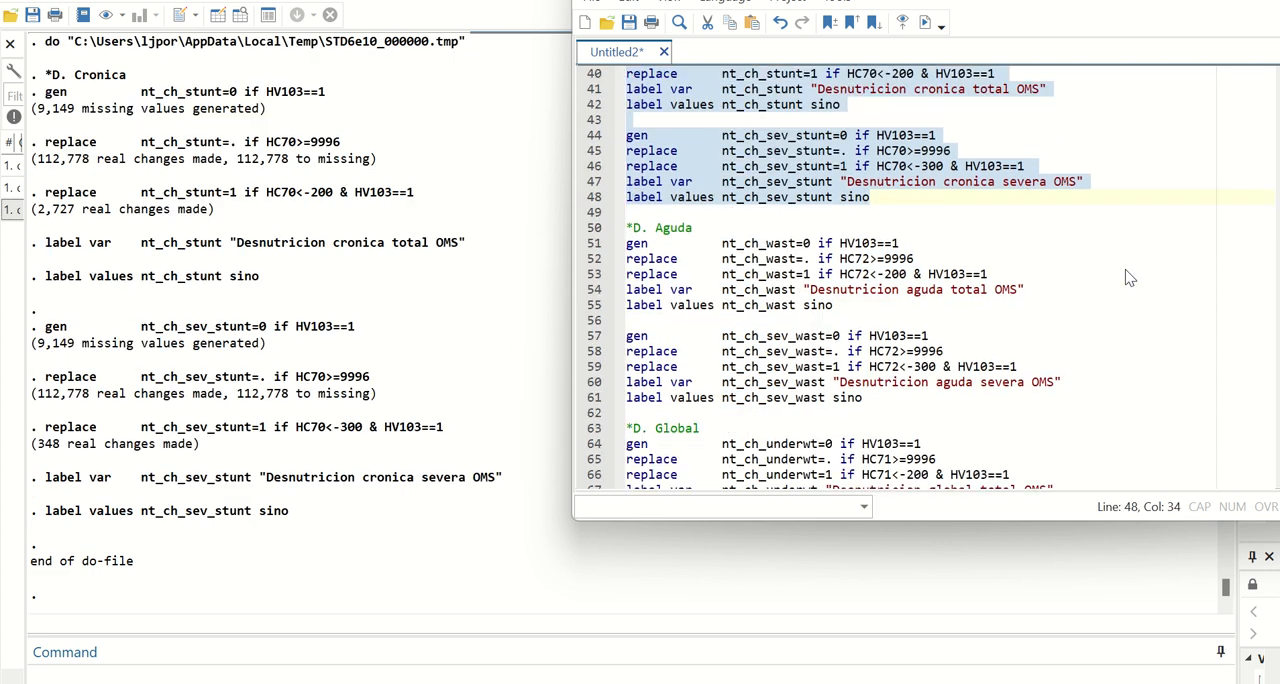
scroll(1128, 278, "down", 2)
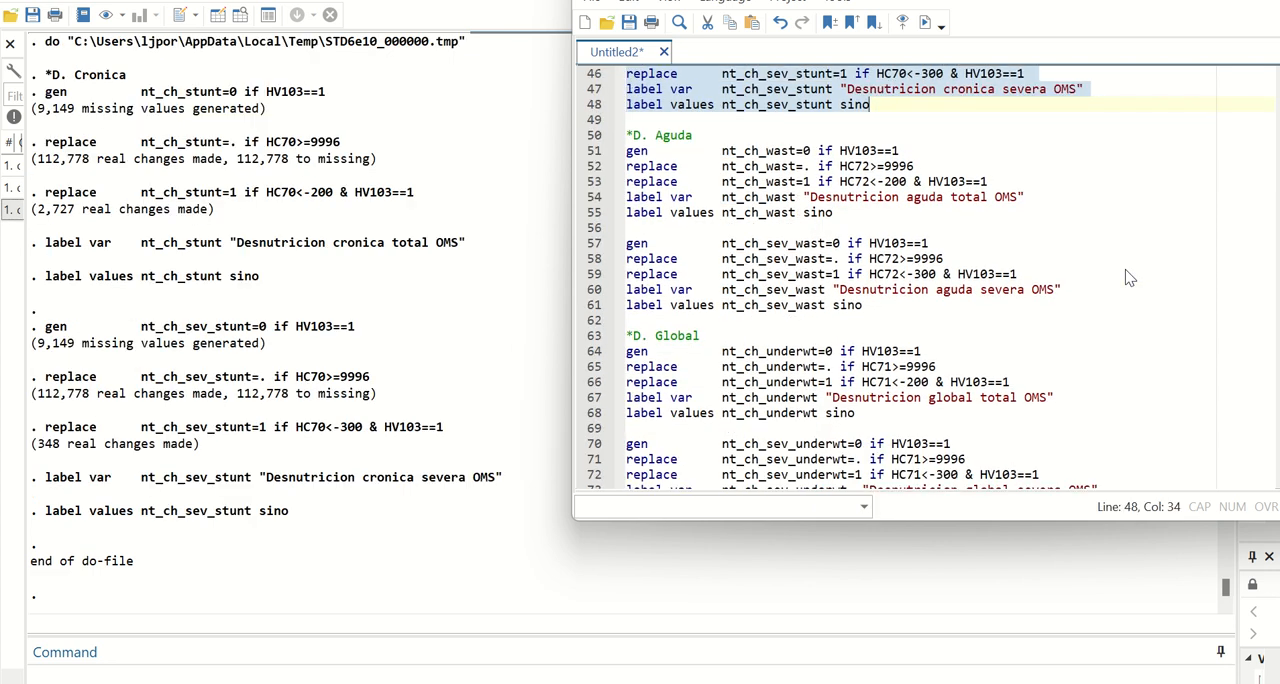
scroll(1128, 278, "up", 1)
left_click_drag(1055, 520, 1057, 553)
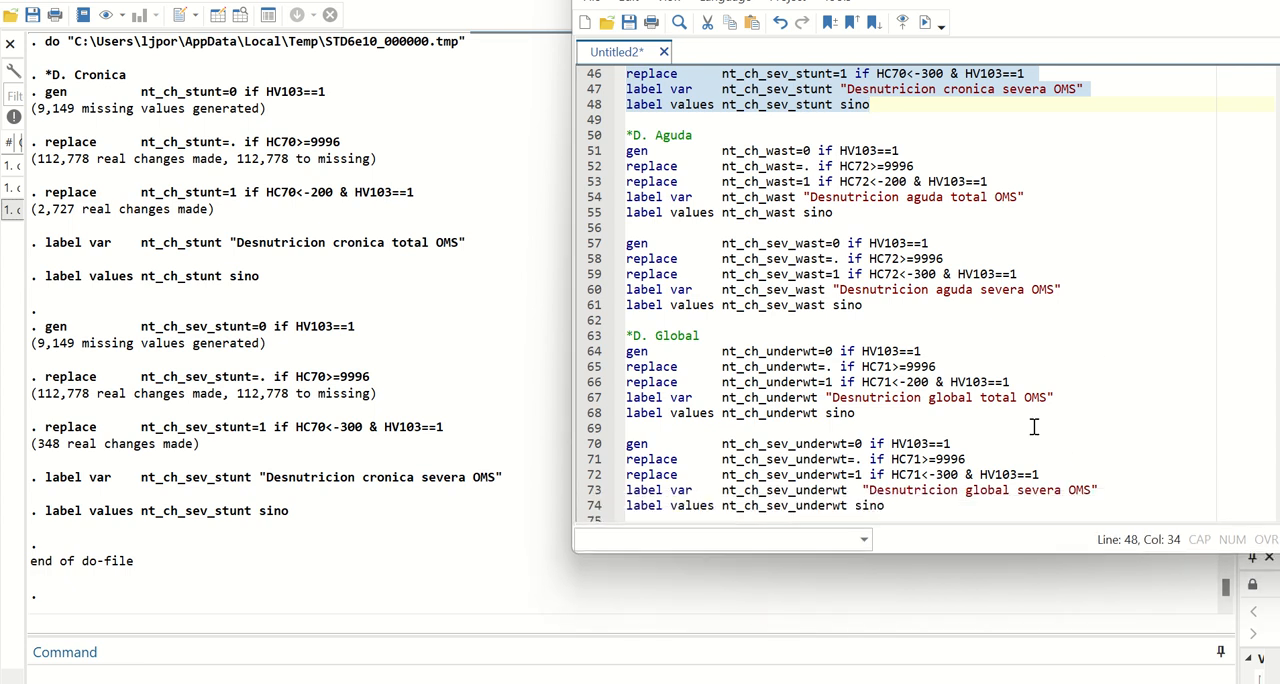
left_click_drag(1061, 289, 598, 146)
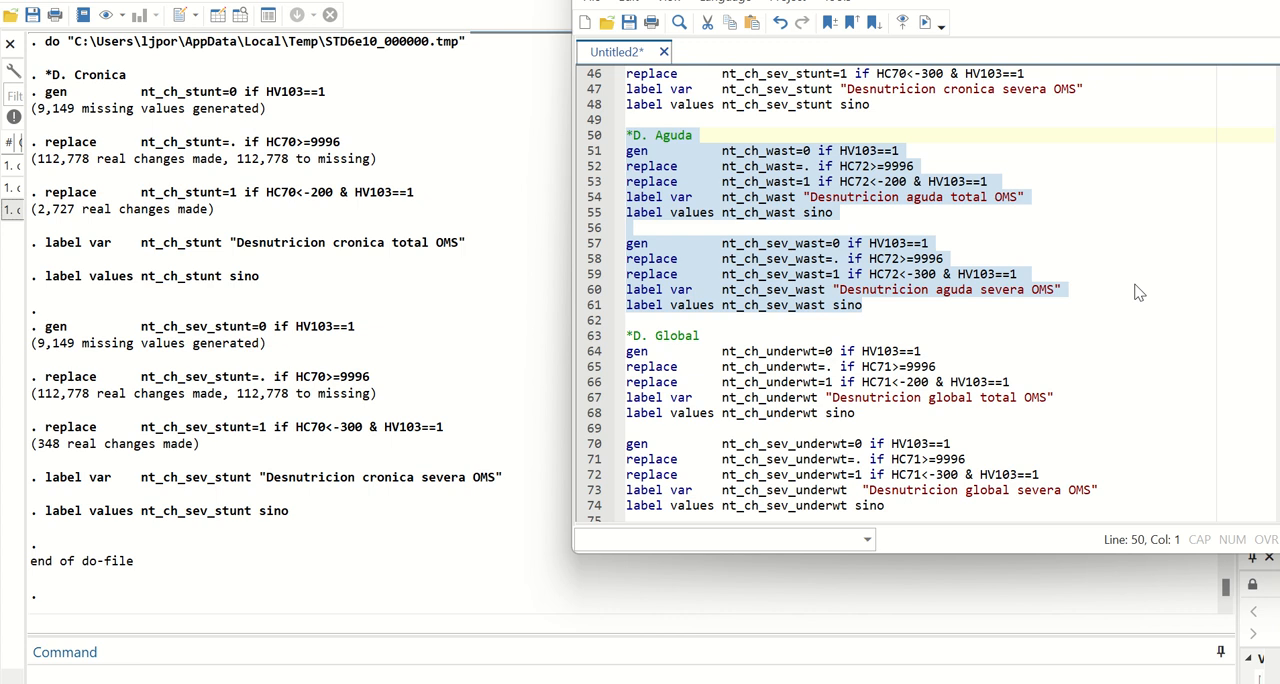
left_click(925, 22)
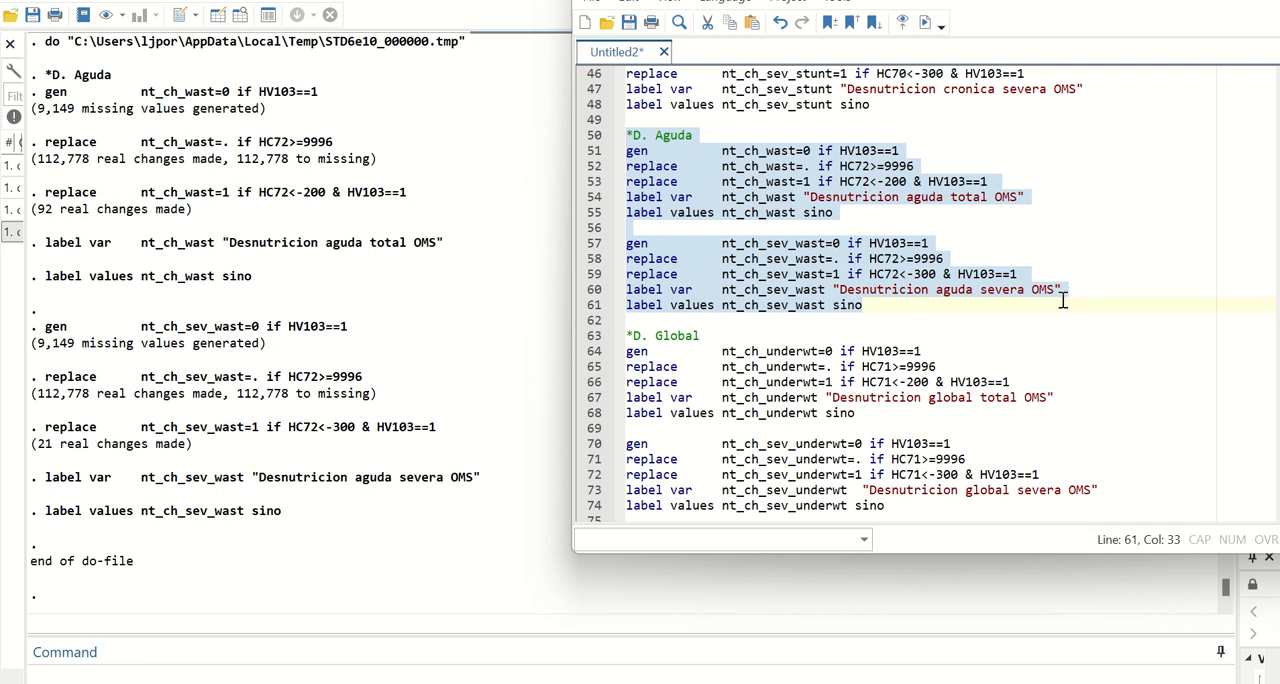
Run the D. Global block to generate and label the global malnutrition variables nt_ch_underwt and nt_ch_sev_underwt.
scroll(1063, 300, "down", 1)
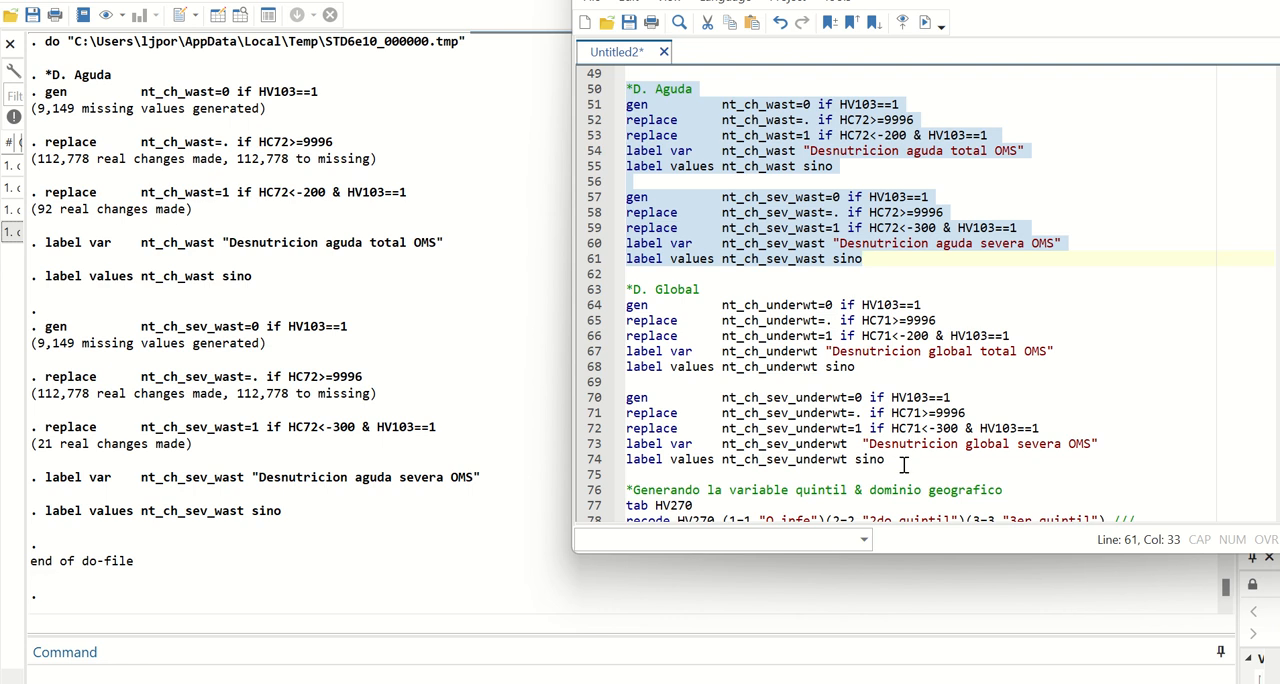
left_click_drag(903, 465, 626, 289)
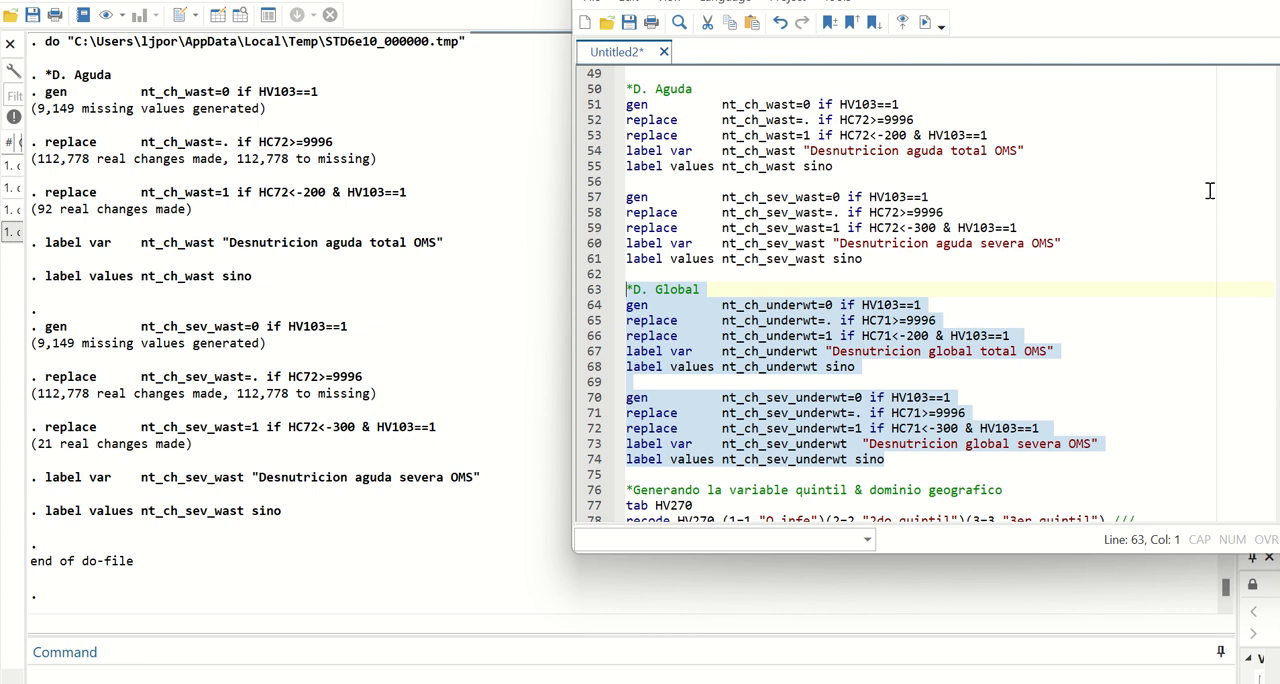
left_click(928, 32)
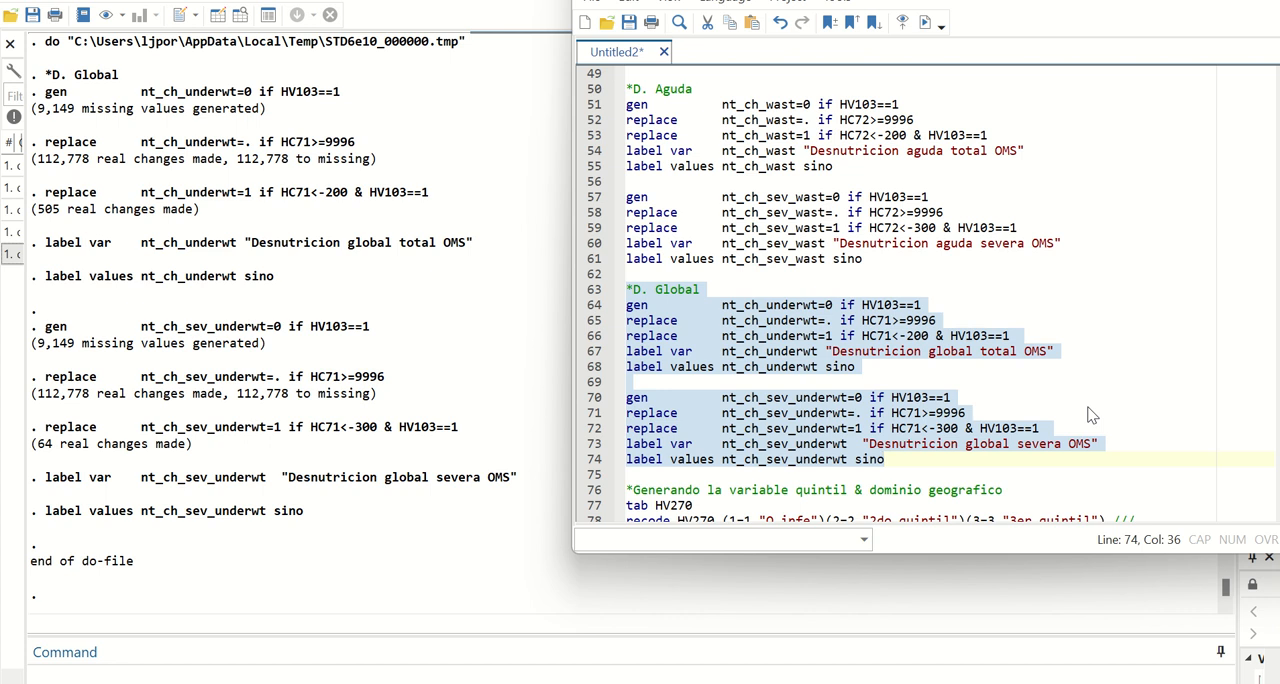
Run the tabulation of HV270 and its recode into the five-category variable quintil, from Q_infe to Q_super.
scroll(1091, 415, "down", 1)
scroll(1091, 415, "down", 1)
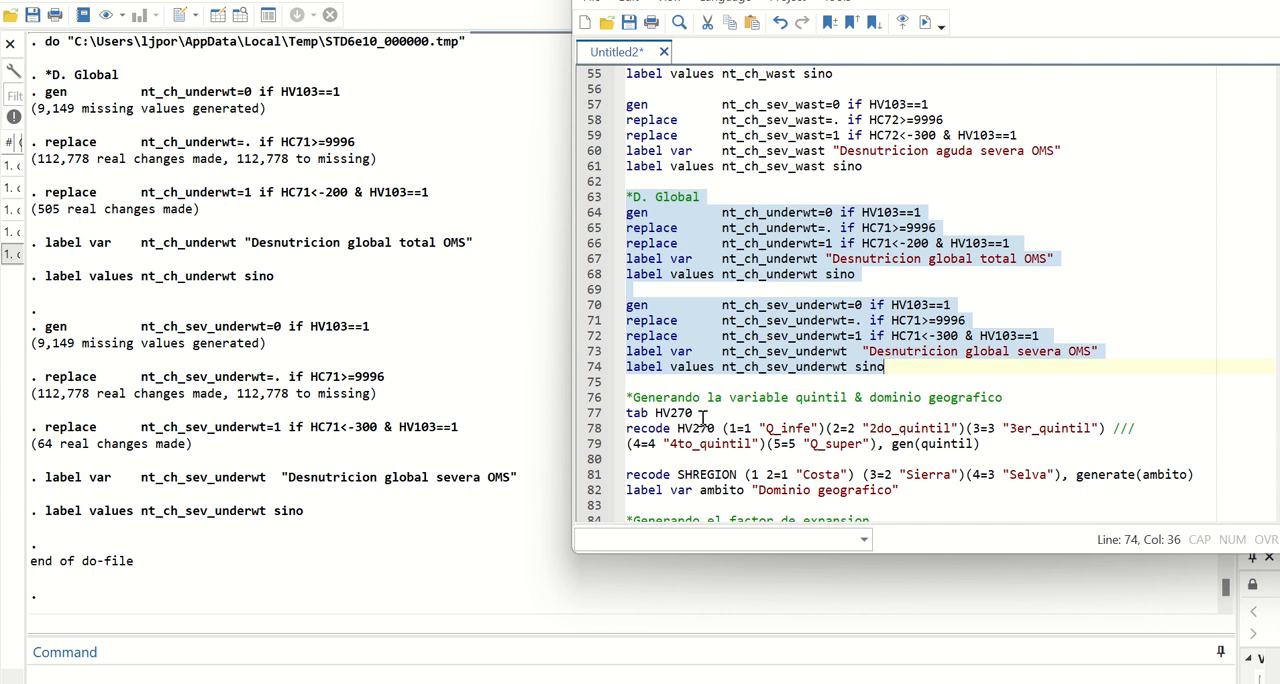
left_click_drag(703, 416, 626, 414)
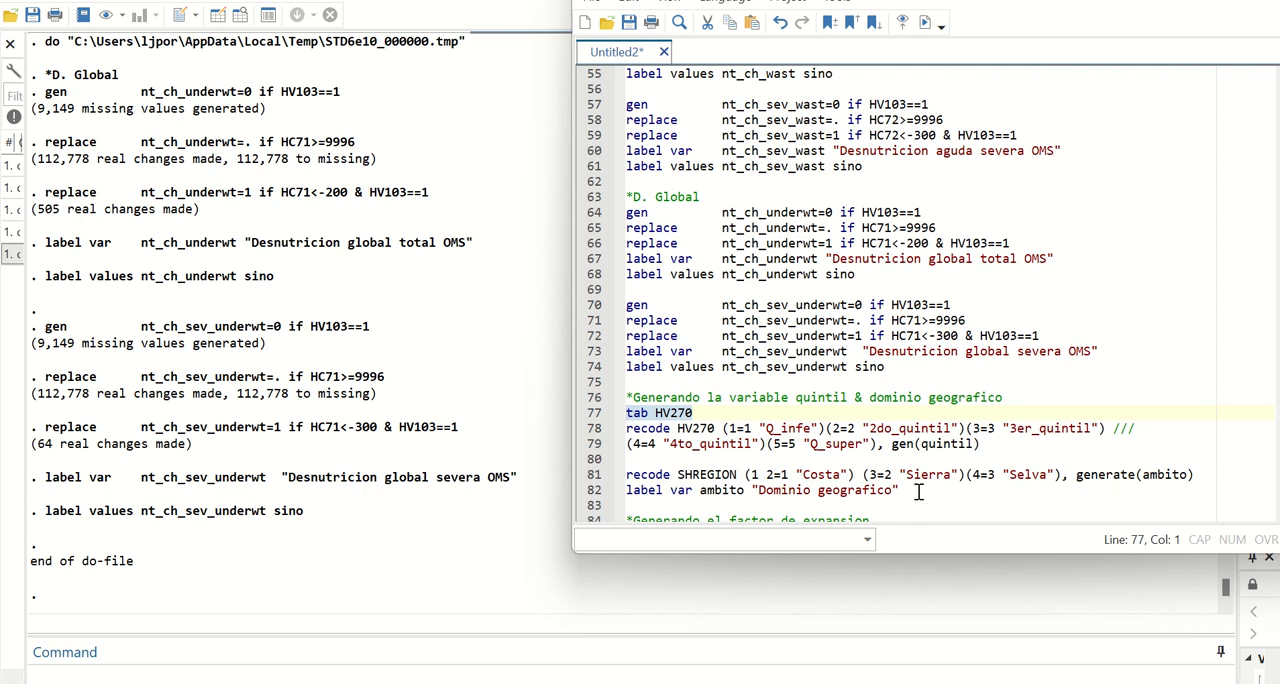
left_click(925, 22)
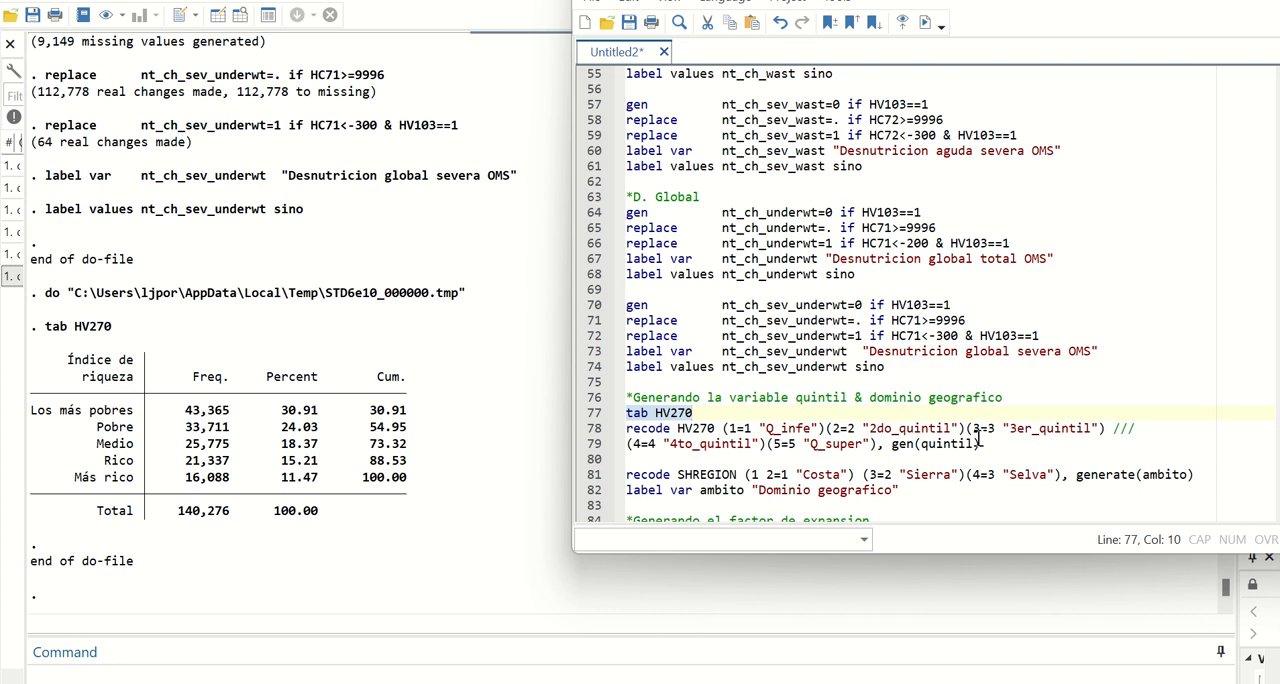
left_click(983, 447)
left_click_drag(983, 447, 620, 428)
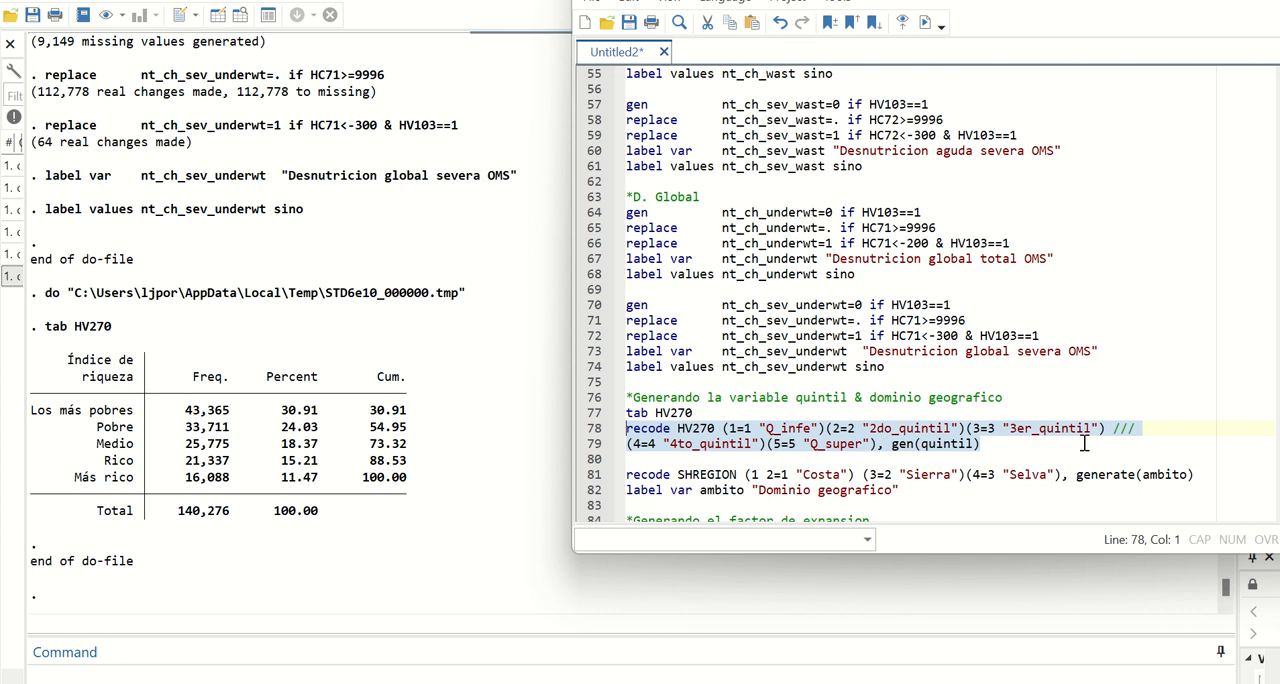
left_click(925, 22)
Run the recode of SHREGION into ambito with Costa, Sierra and Selva, and its variable label "Dominio geografico".
scroll(1049, 359, "down", 1)
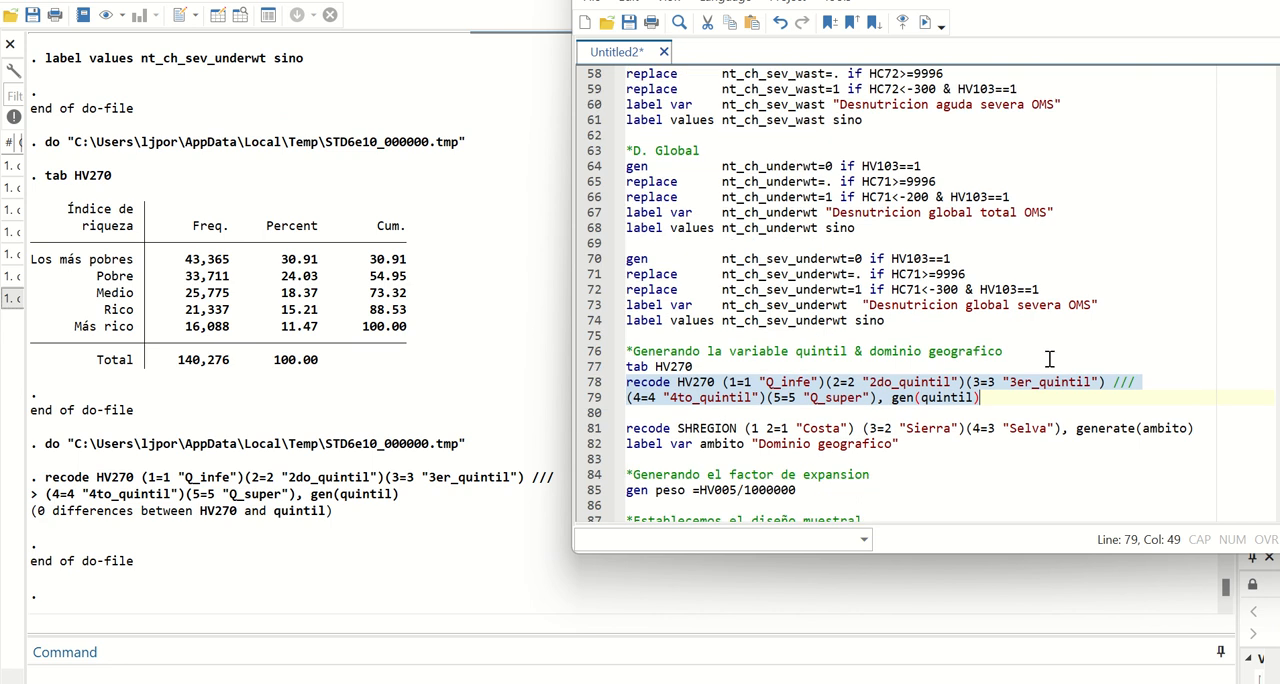
left_click(917, 444)
left_click_drag(614, 444, 606, 432)
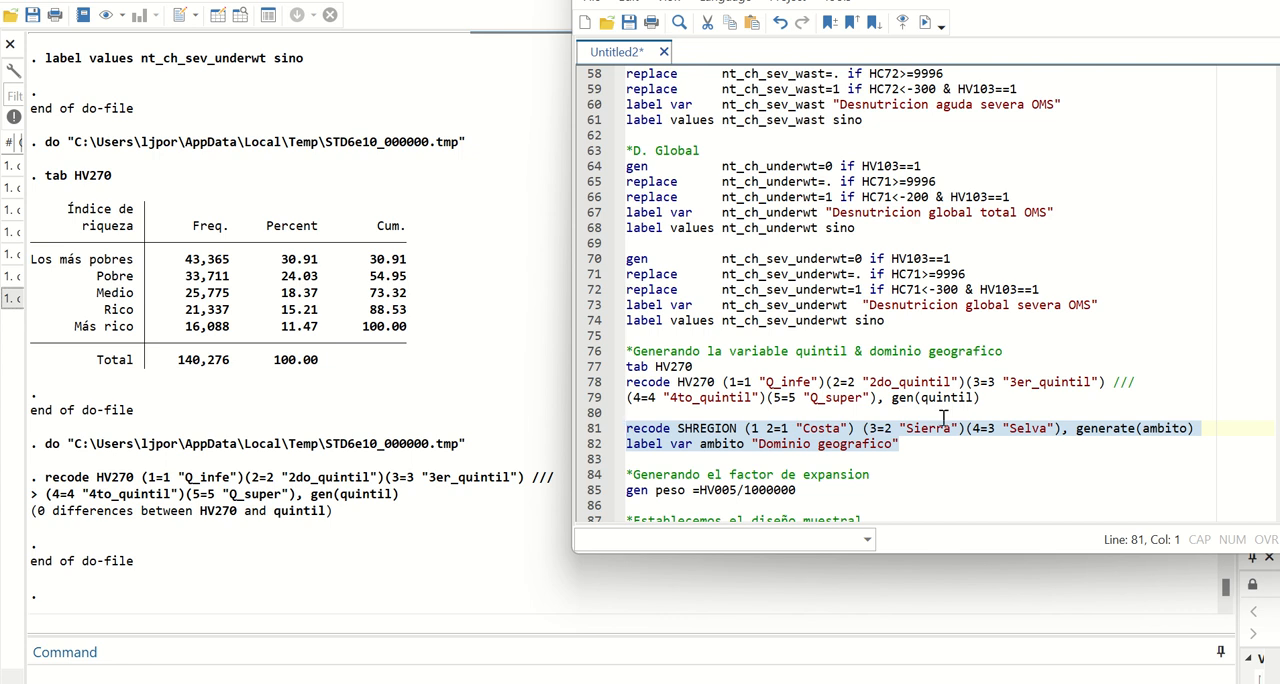
left_click(925, 22)
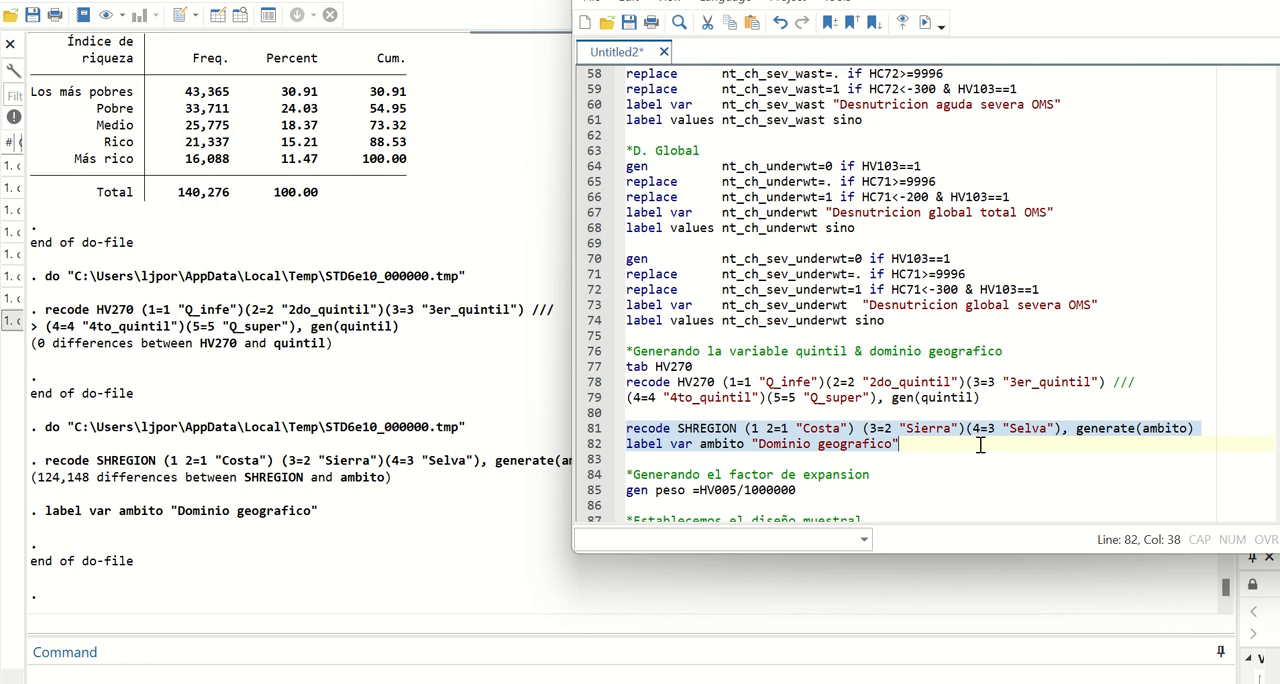
Run the code that generates peso as HV005/1000000 and sets the survey design with HV001 and strata HV022.
scroll(1015, 470, "down", 1)
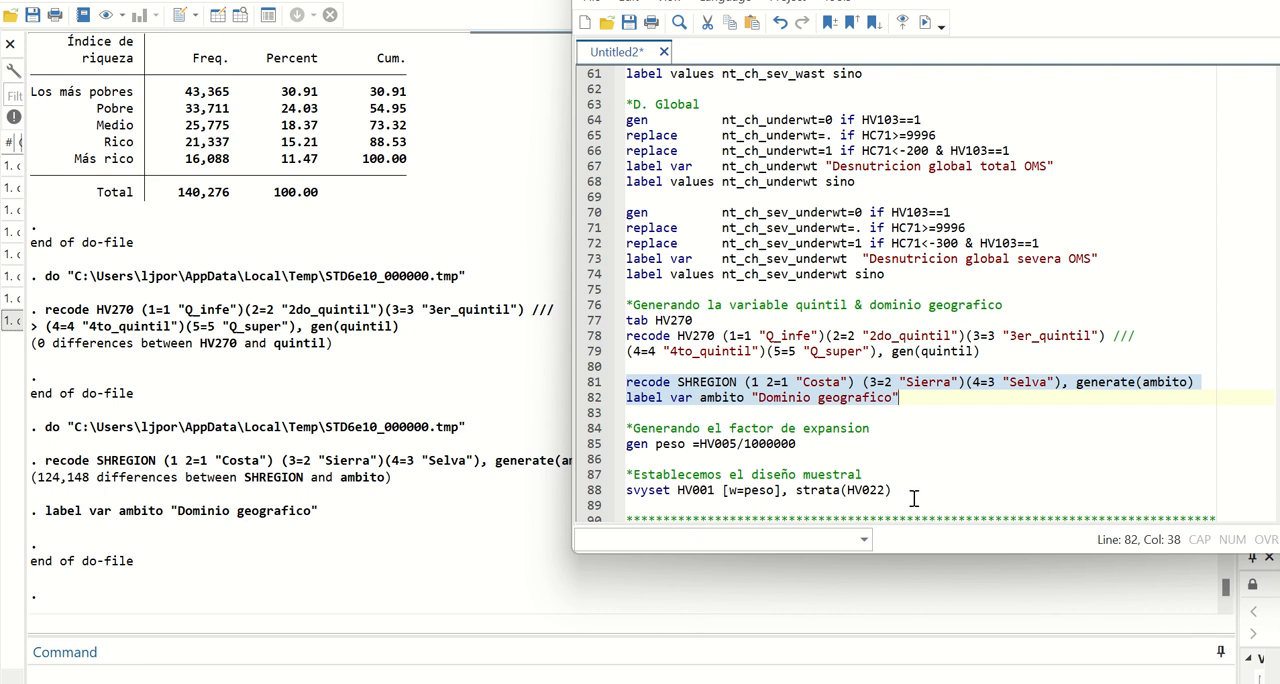
left_click_drag(910, 491, 622, 430)
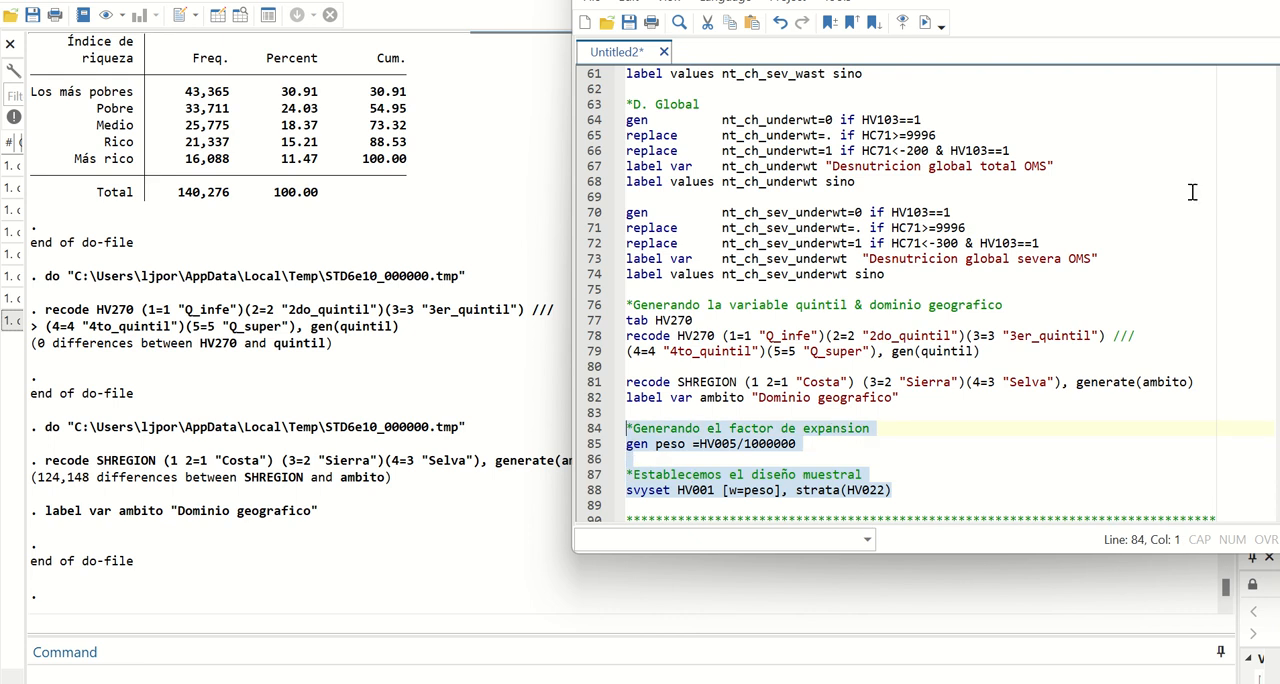
left_click(927, 24)
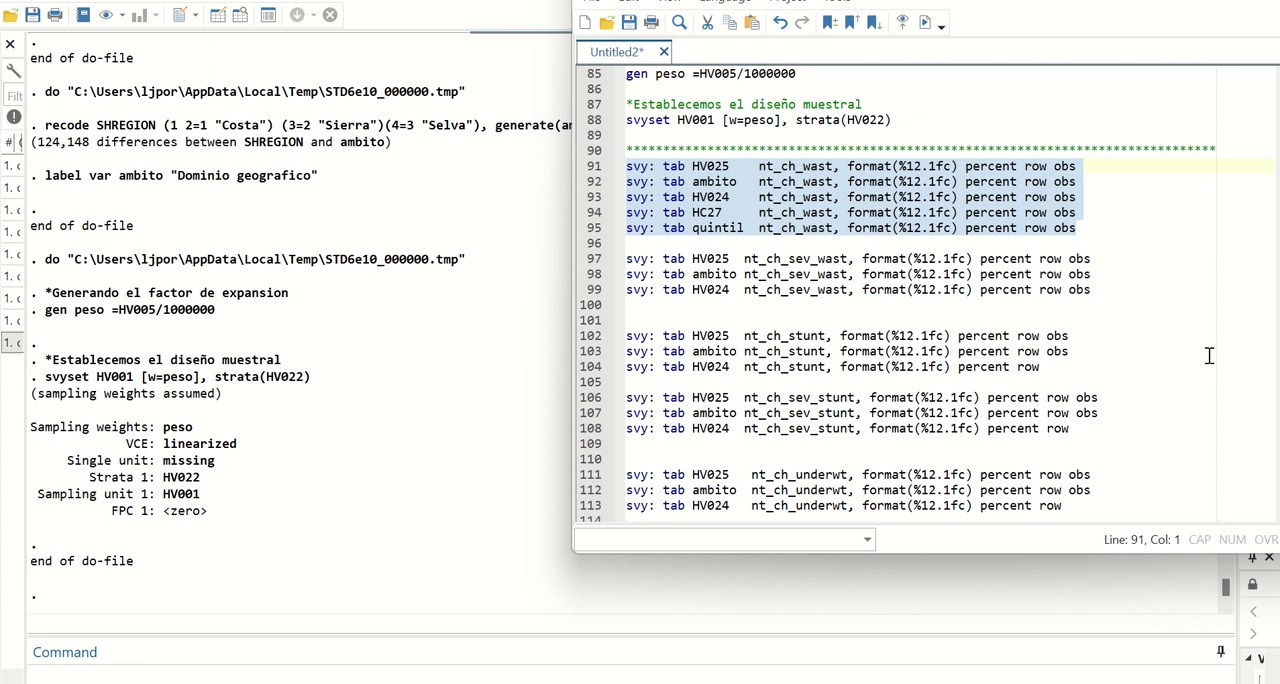
Run the survey tabulations of nt_ch_wast by HV025, ambito, HV024, HC27 and quintil, and compare the malnutrition results with Cuadro Nº 10.18.
left_click(926, 23)
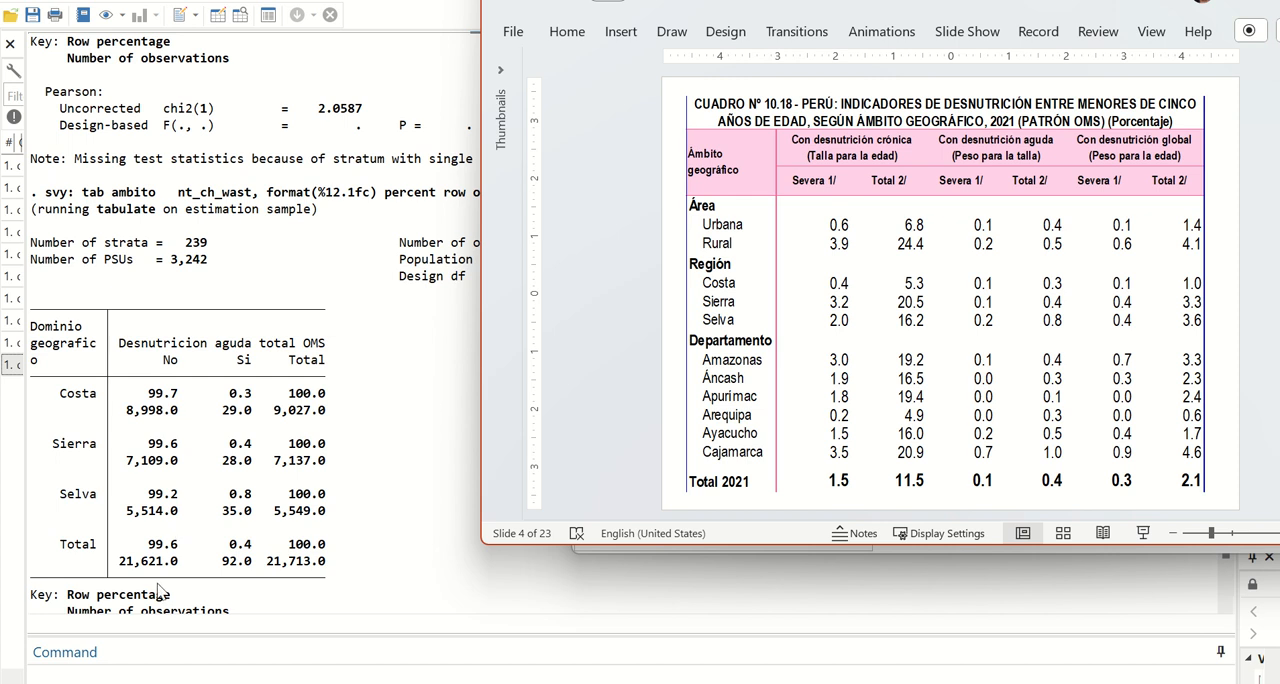
scroll(158, 590, "down", 12)
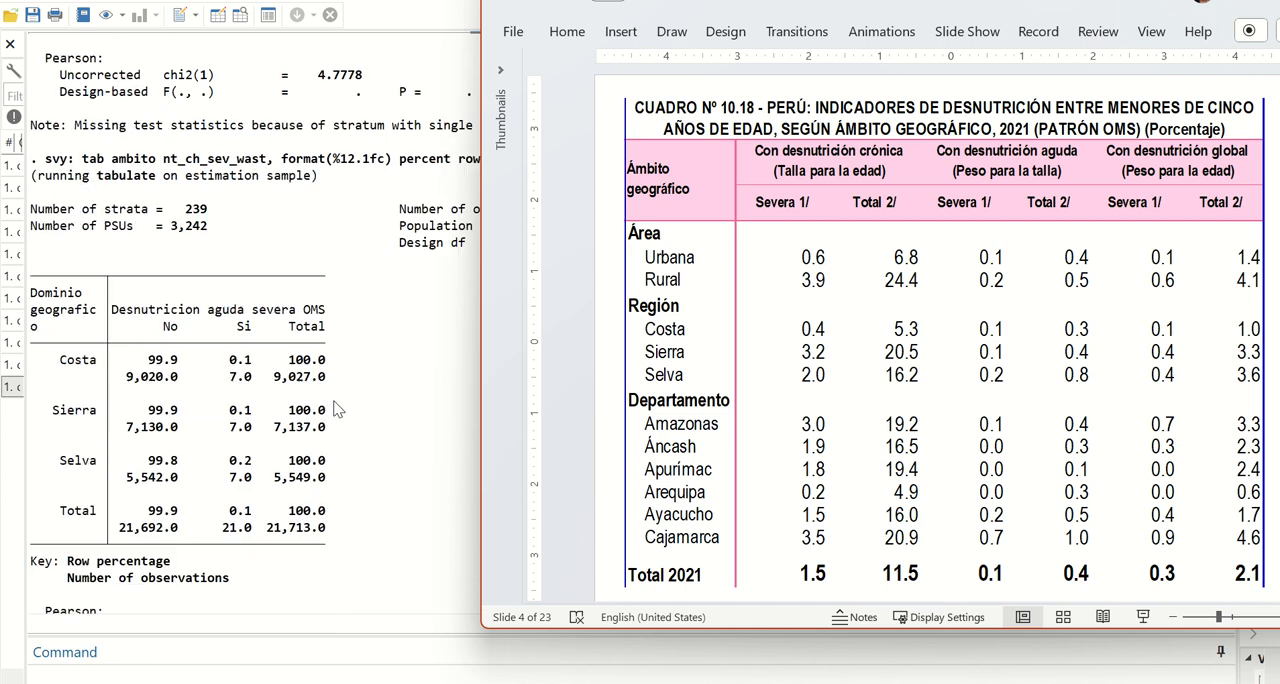
scroll(338, 408, "up", 1)
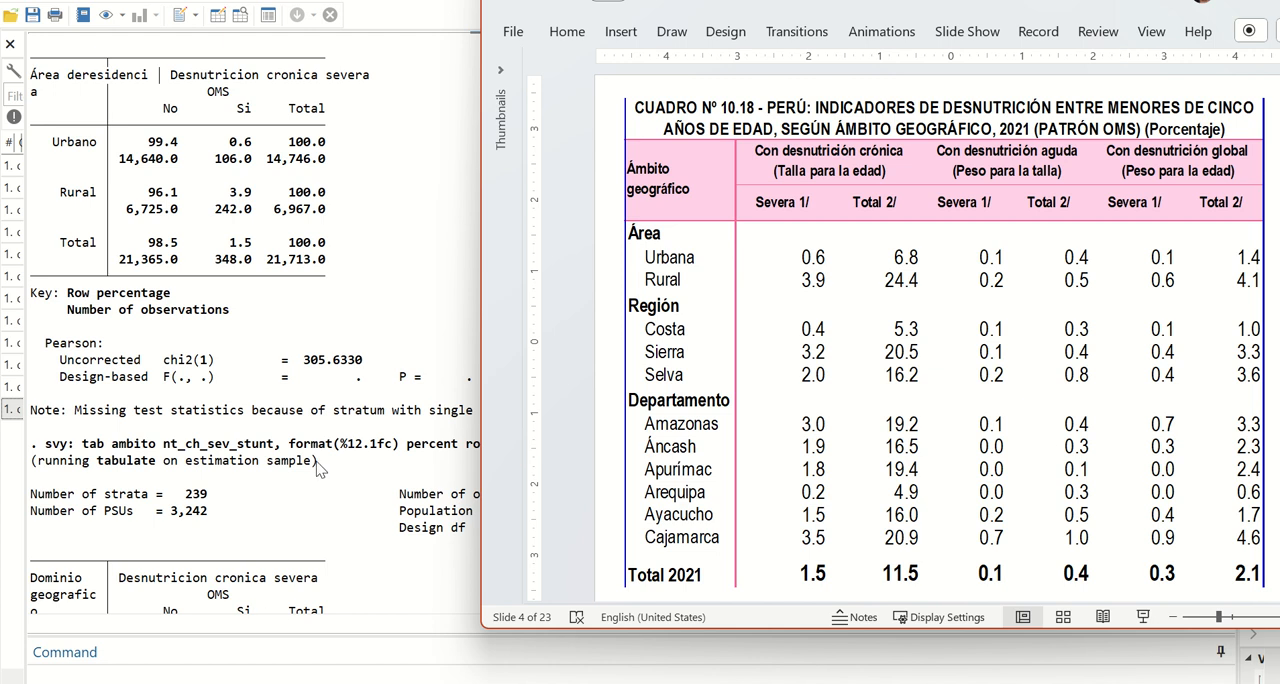
scroll(318, 470, "down", 7)
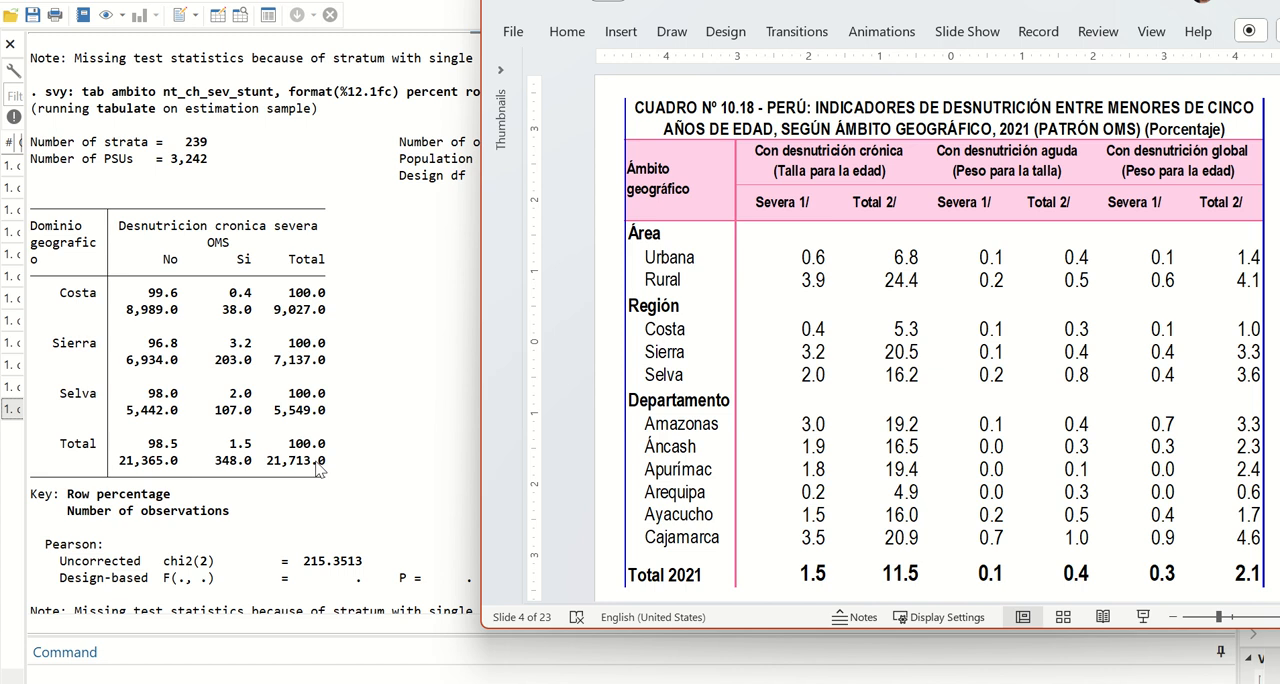
Return to the do-file and run the survey tabulations of nt_ch_underwt and nt_ch_sev_underwt by HV025, ambito and HV024.
key("alt+Tab")
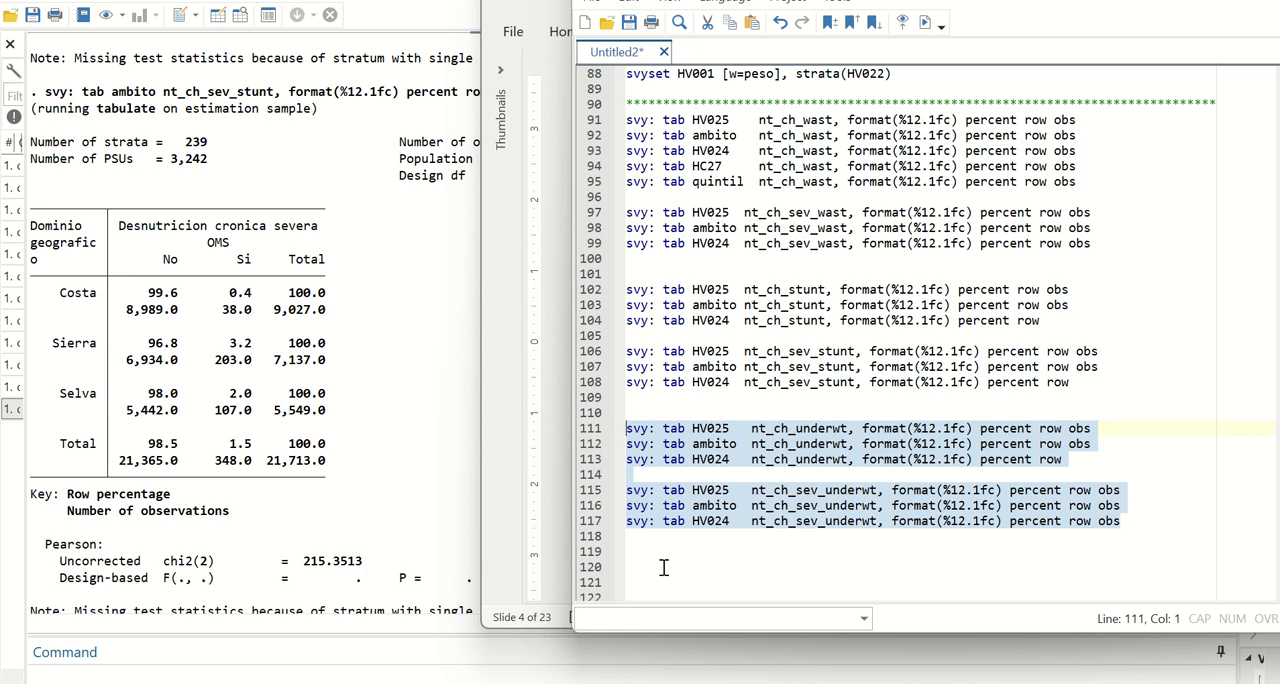
left_click(925, 22)
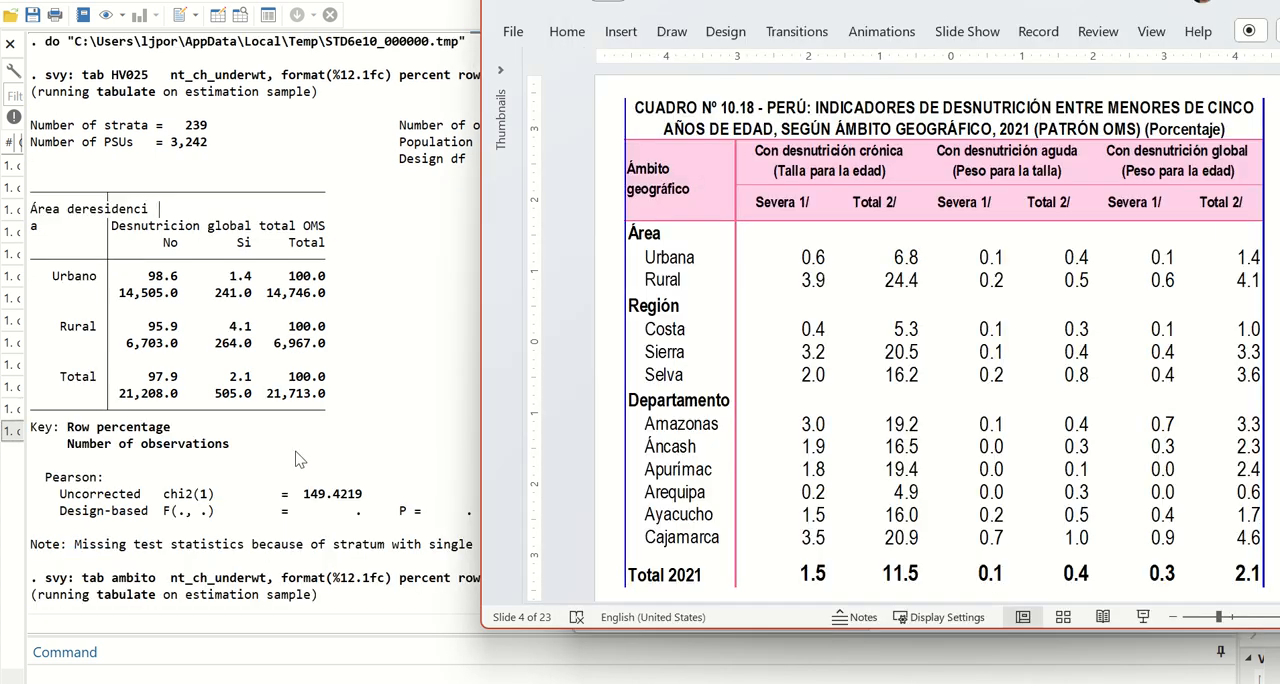